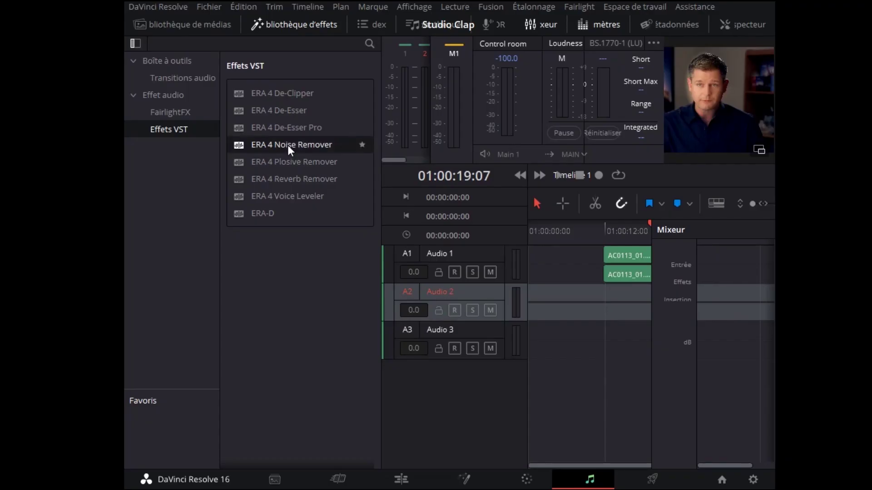
# - Apply the ERA 4 Noise Remover VST effect to the AC0113_01.mov clip on Audio 1 and adjust its Processing amount
pyautogui.moveTo(292, 145); pyautogui.dragTo(627, 258)
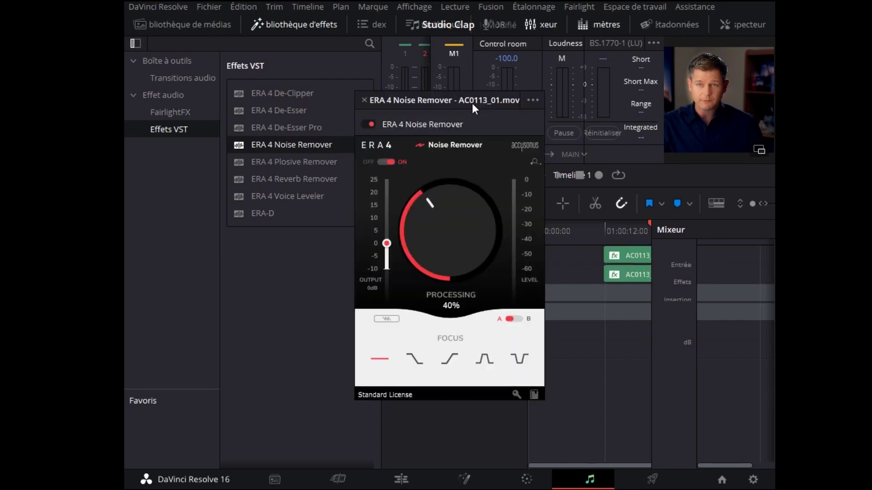
pyautogui.moveTo(472, 103); pyautogui.dragTo(420, 107)
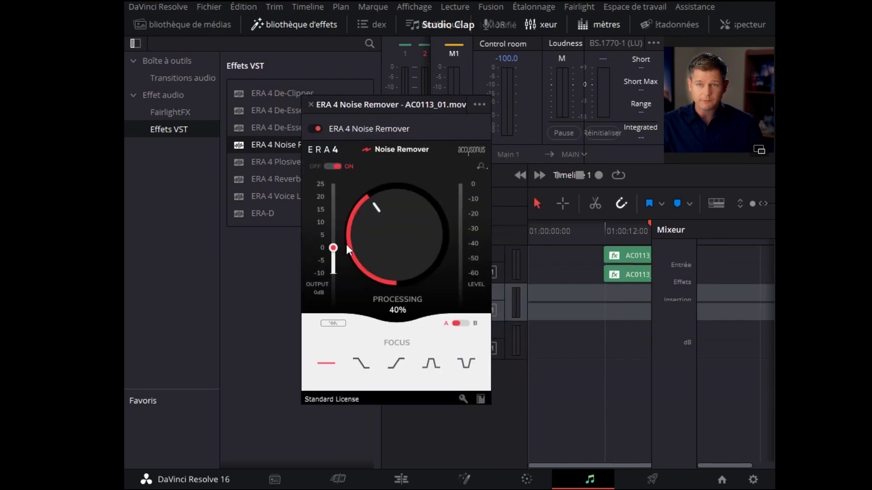
pyautogui.moveTo(376, 222); pyautogui.dragTo(406, 171)
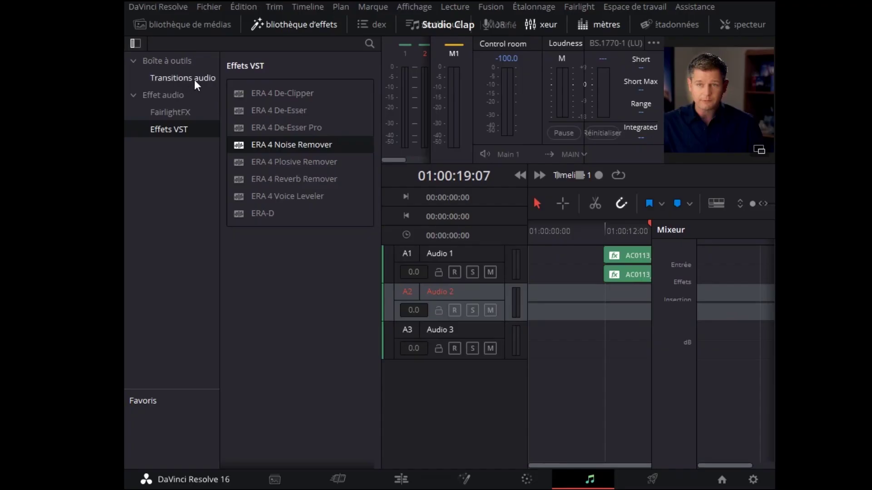
# - Apply the FairlightFX Noise Reduction effect to the AC0113_01.mov clip on Audio 1
pyautogui.click(194, 79)
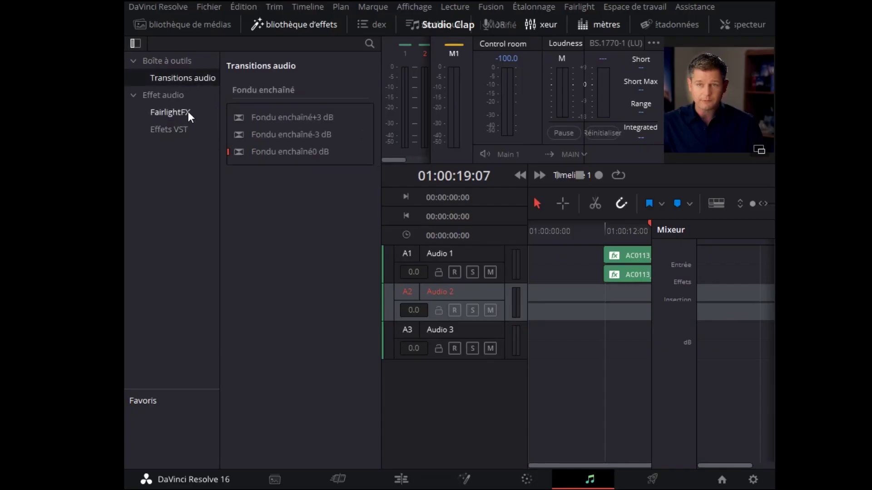
pyautogui.click(178, 117)
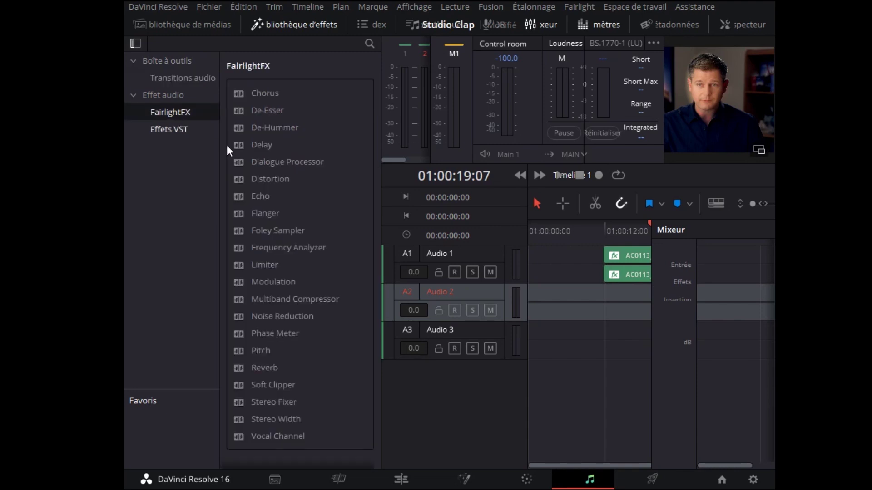
pyautogui.moveTo(236, 318); pyautogui.dragTo(639, 271)
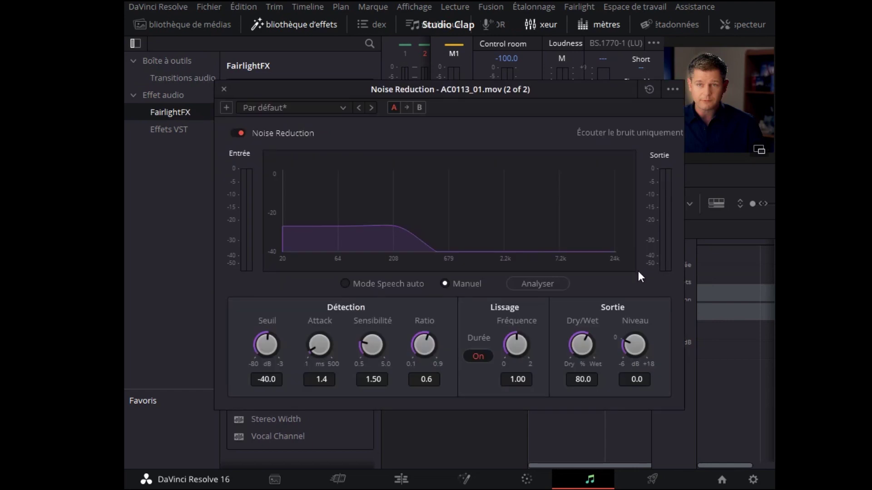
pyautogui.moveTo(546, 91); pyautogui.dragTo(530, 27)
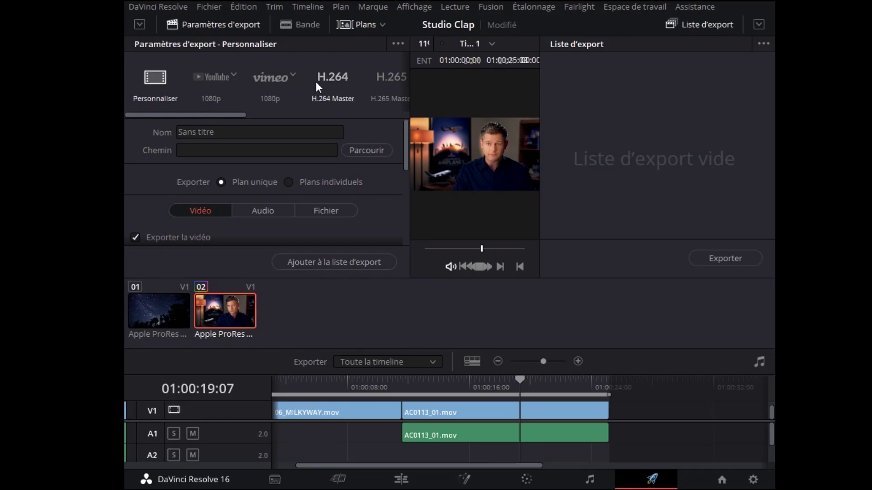
# - Try the YouTube export preset at 2160p and 1080p, and view the resolutions offered for Vimeo
pyautogui.click(227, 78)
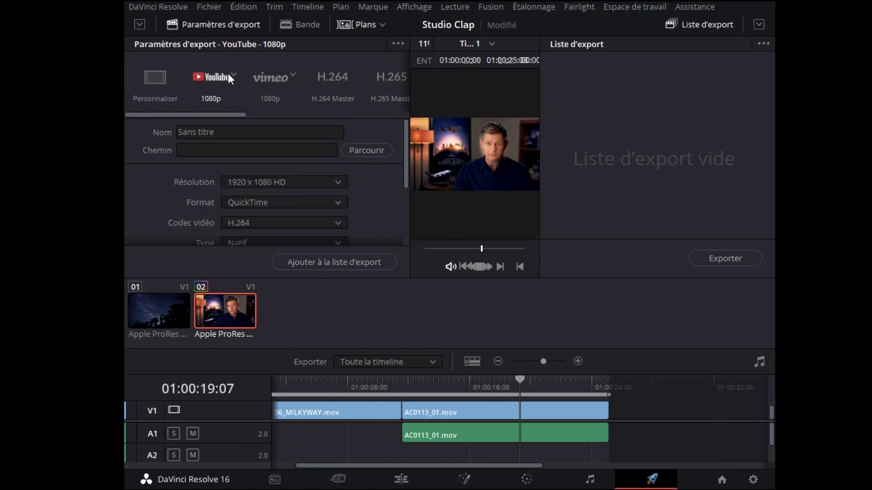
pyautogui.click(233, 74)
pyautogui.click(222, 124)
pyautogui.click(233, 76)
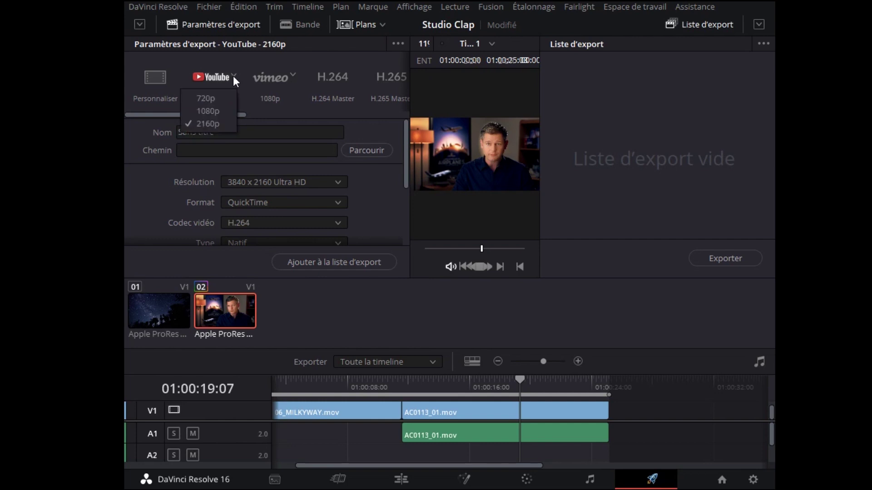
pyautogui.click(225, 112)
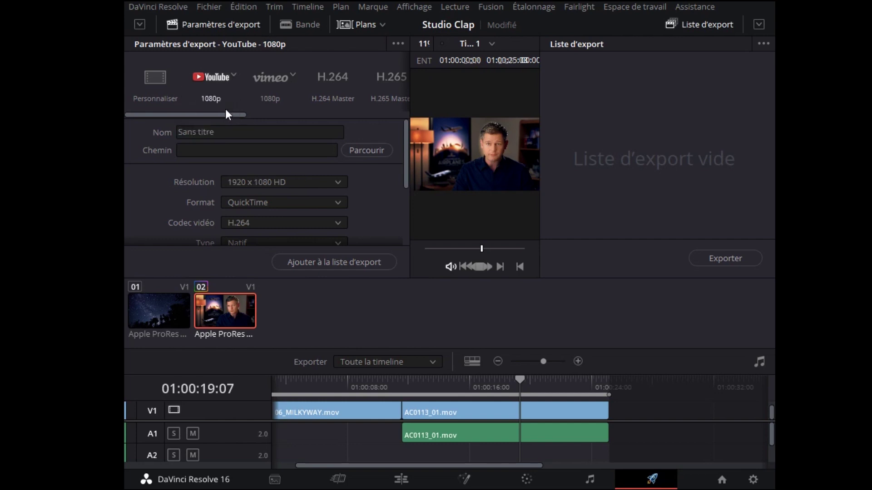
pyautogui.click(289, 76)
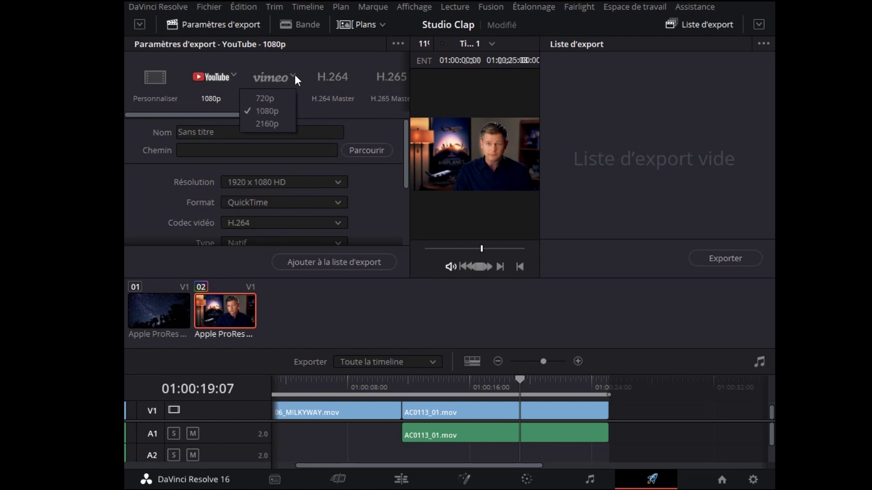
# - Choose the H.264 Master export preset and name the output file timeline
pyautogui.click(346, 81)
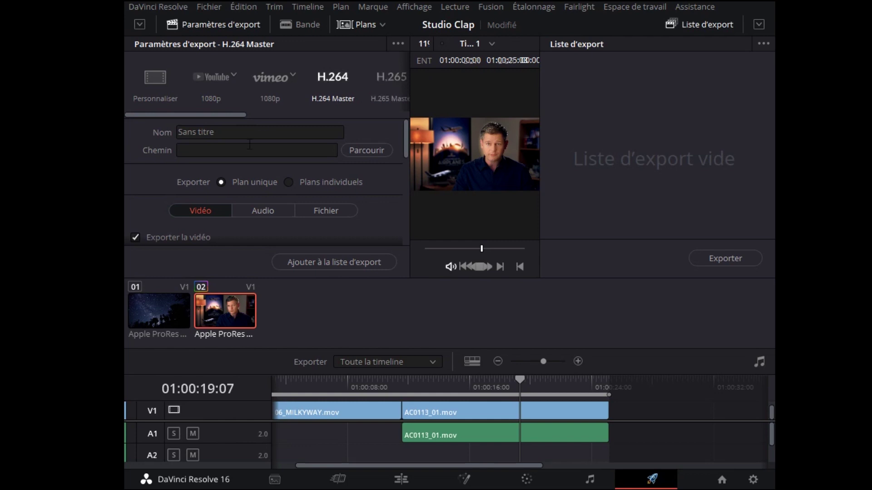
pyautogui.moveTo(251, 133); pyautogui.dragTo(172, 133)
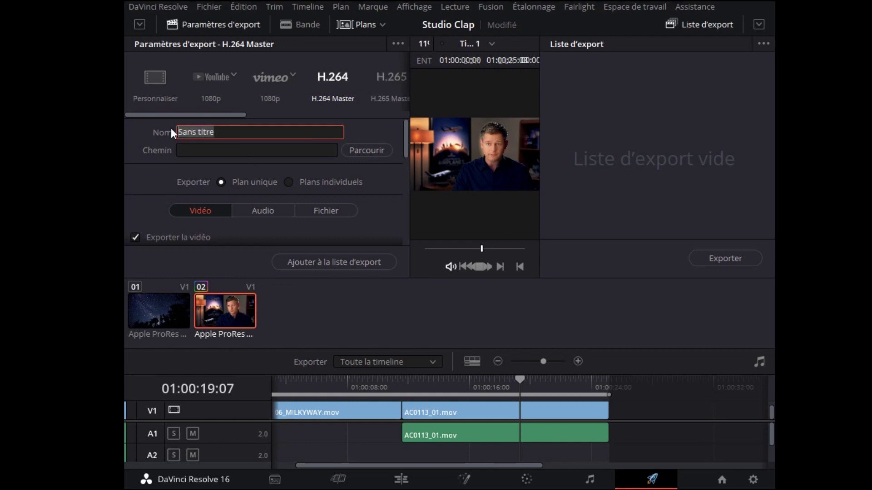
pyautogui.write('timeline')
# - Set the export destination to the A trier folder and add the H.264 Master job to the export list
pyautogui.click(190, 145)
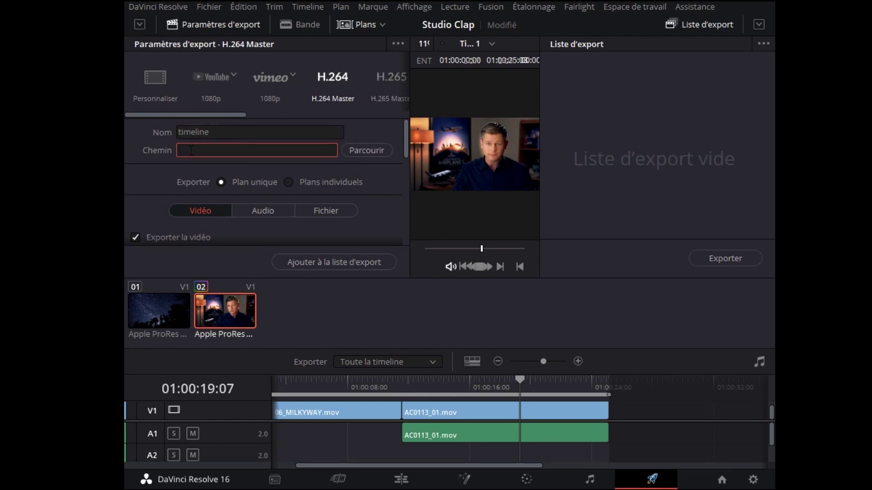
pyautogui.click(380, 155)
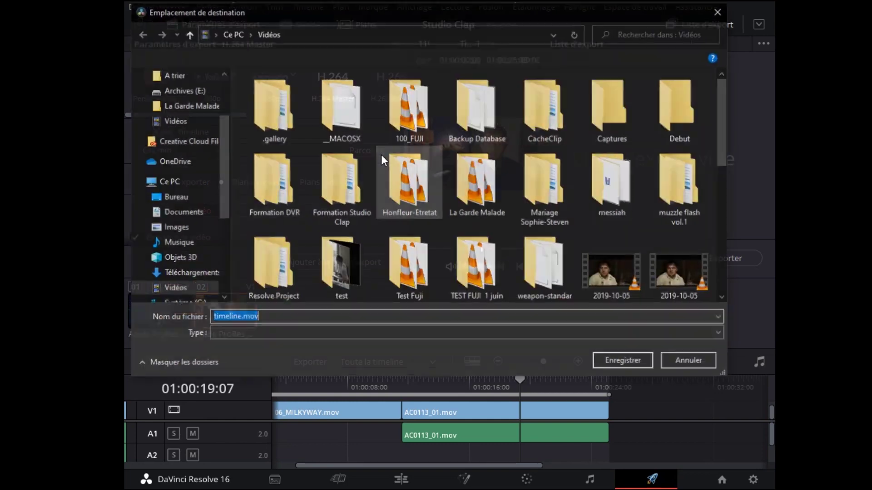
pyautogui.click(180, 75)
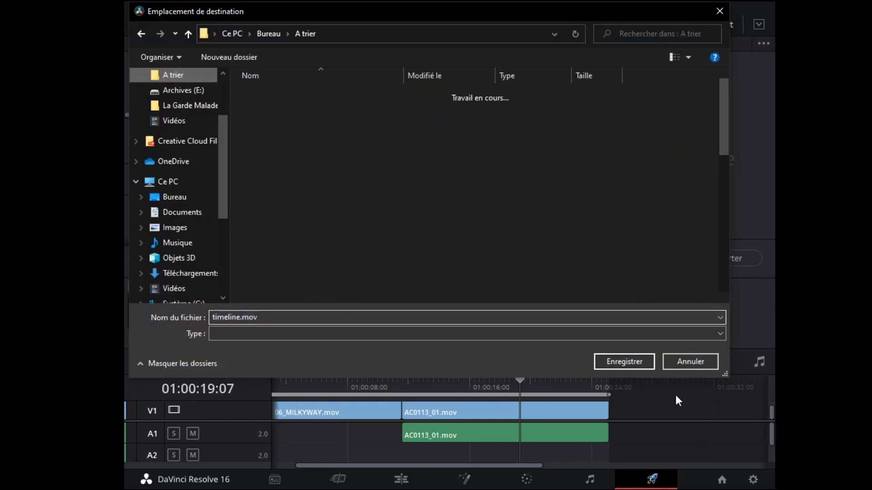
pyautogui.click(625, 362)
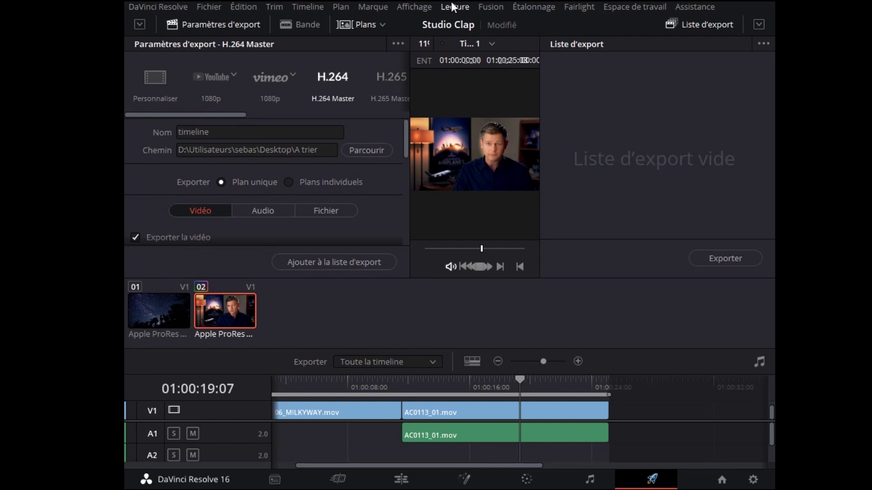
pyautogui.scroll(-4, 316, 136)
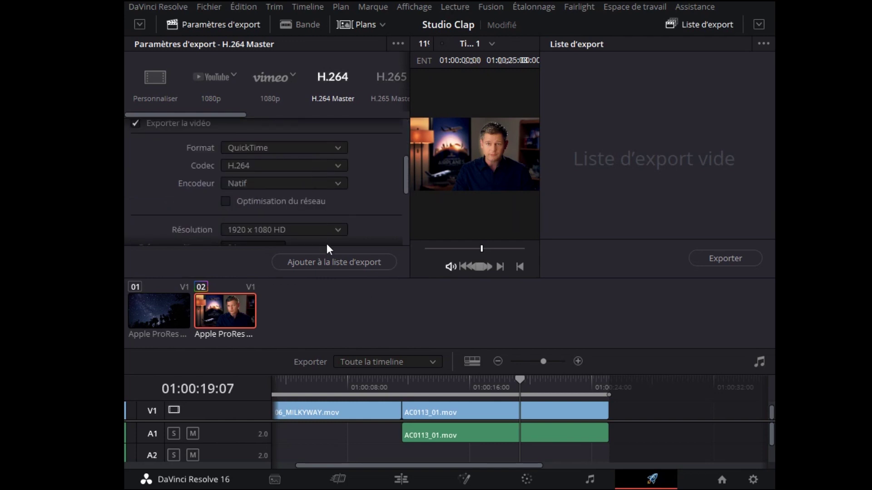
pyautogui.click(326, 265)
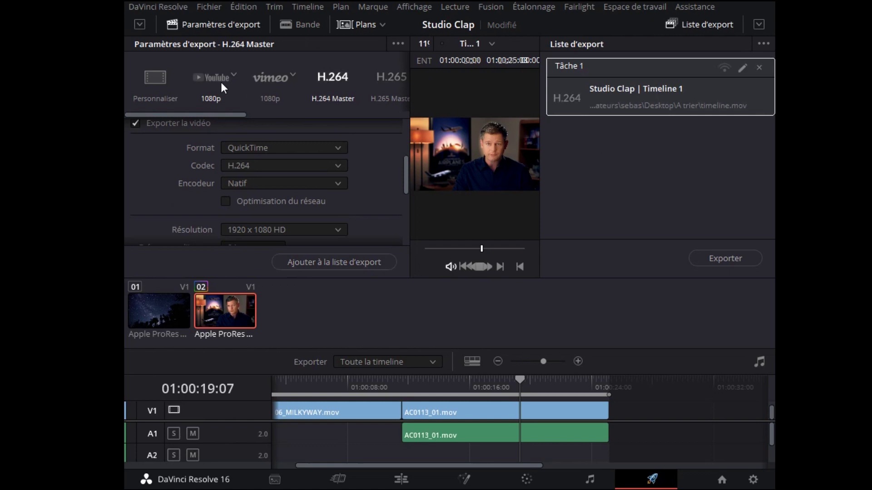
# - Add a second export job using the YouTube 720p preset and render it from the export list
pyautogui.click(221, 82)
pyautogui.click(233, 73)
pyautogui.click(214, 98)
pyautogui.click(314, 262)
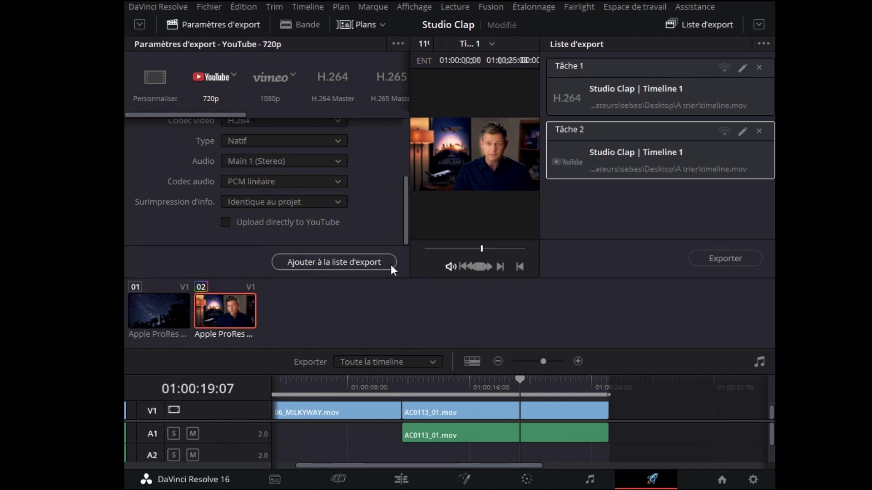
pyautogui.click(739, 258)
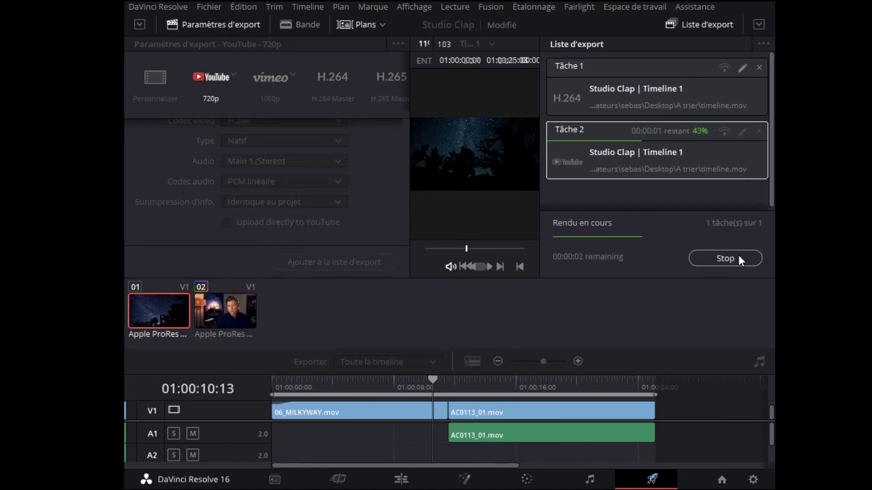
# - Examine the YouTube, Vimeo and H.264 presets offered by the Cut page's quick export (Exportation rapide) for Timeline 1
pyautogui.click(332, 482)
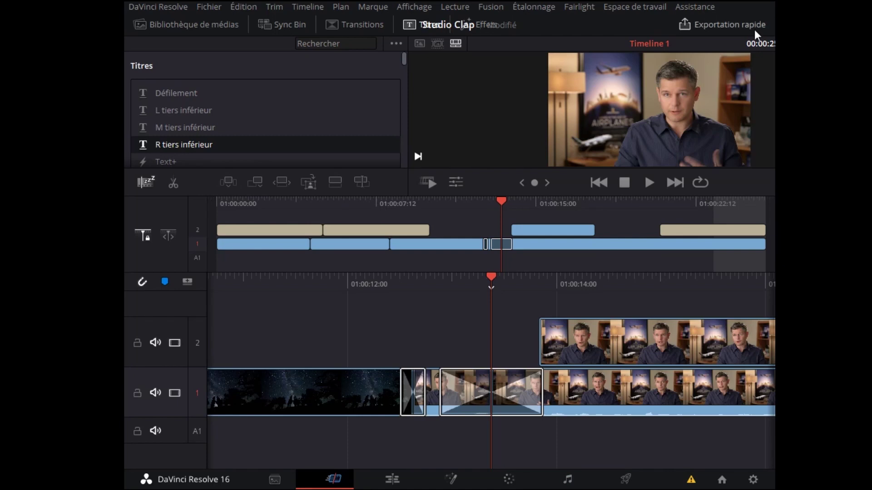
pyautogui.click(755, 29)
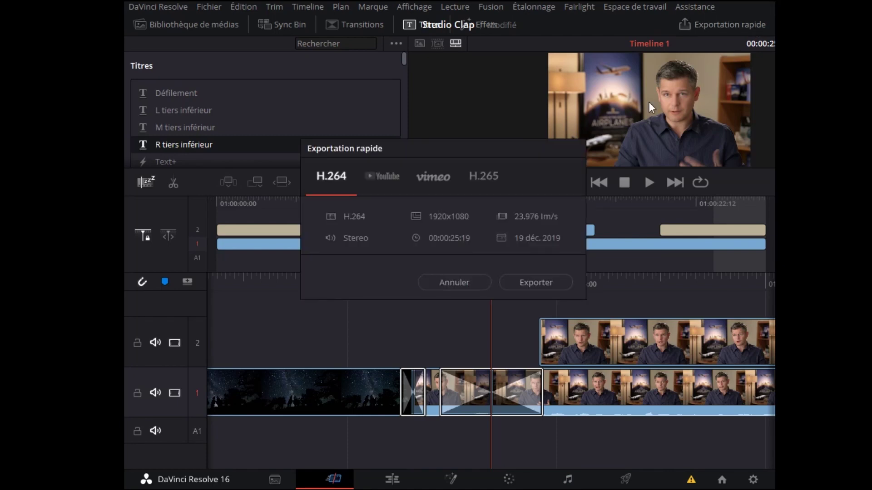
pyautogui.click(383, 178)
pyautogui.click(439, 179)
pyautogui.click(382, 180)
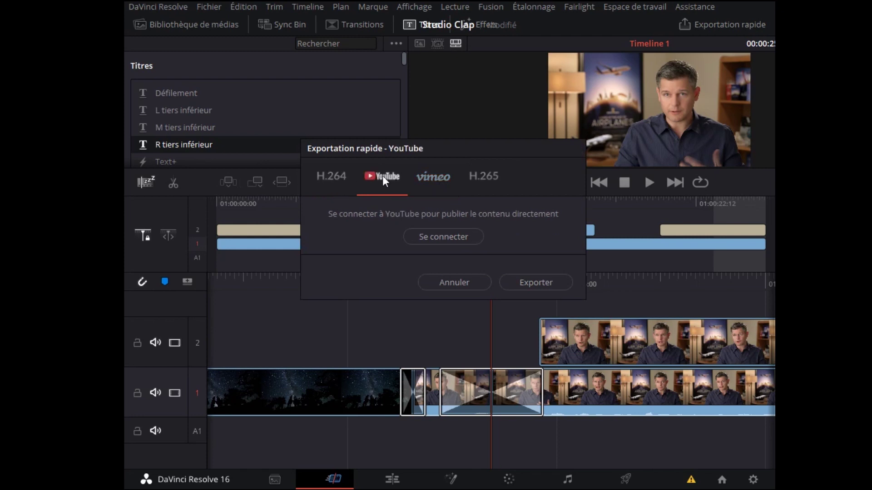
pyautogui.click(434, 178)
pyautogui.click(334, 179)
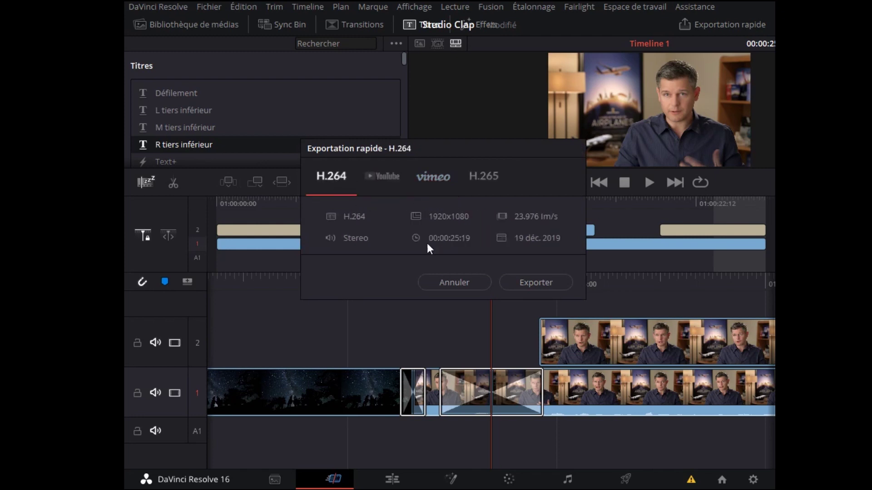